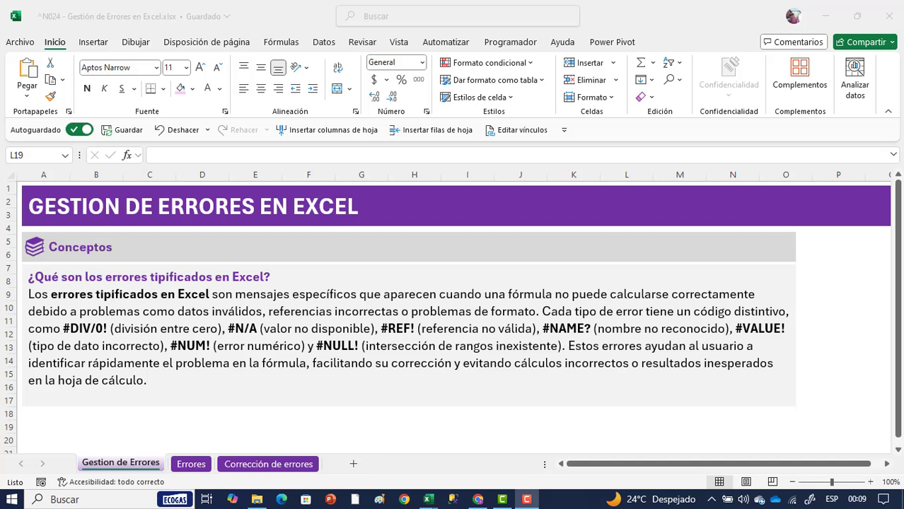
On the Errores sheet, widen column F until the date in cell F7 of the ERROR ####### table fits
key(ctrl+Page_Down)
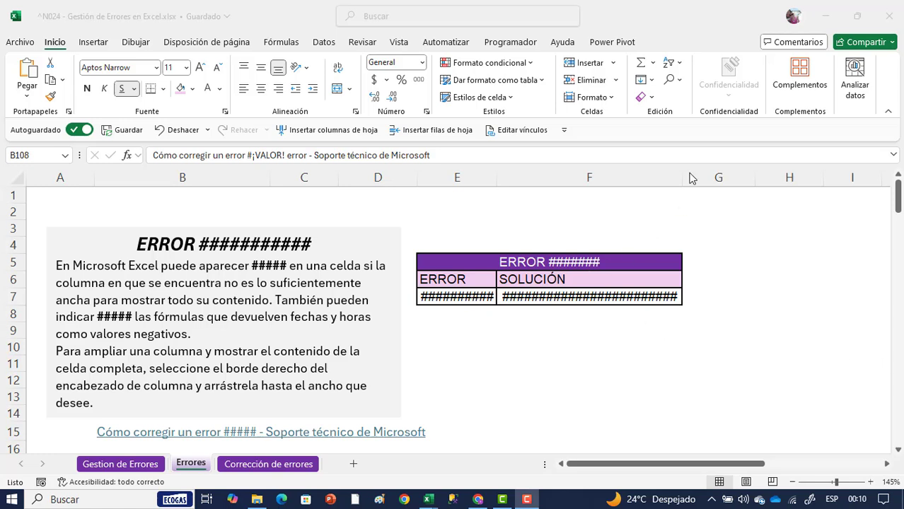
click(628, 175)
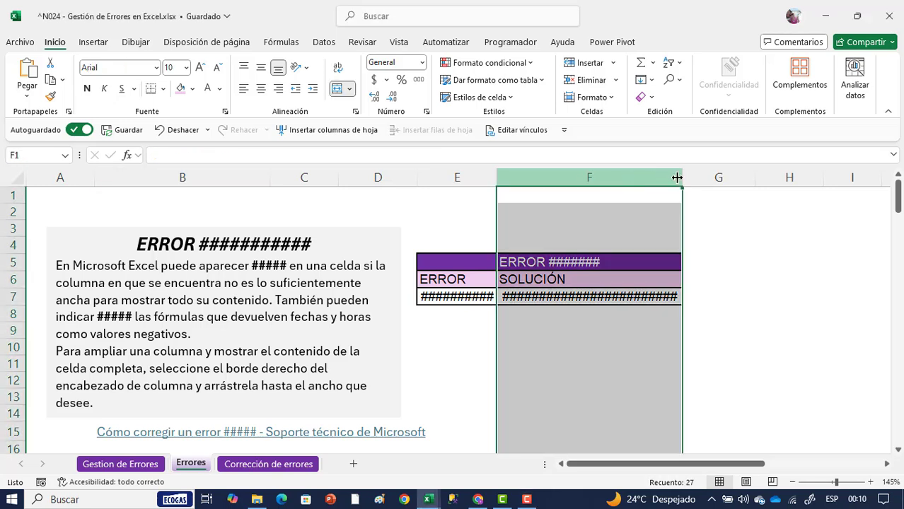
drag(681, 178, 766, 190)
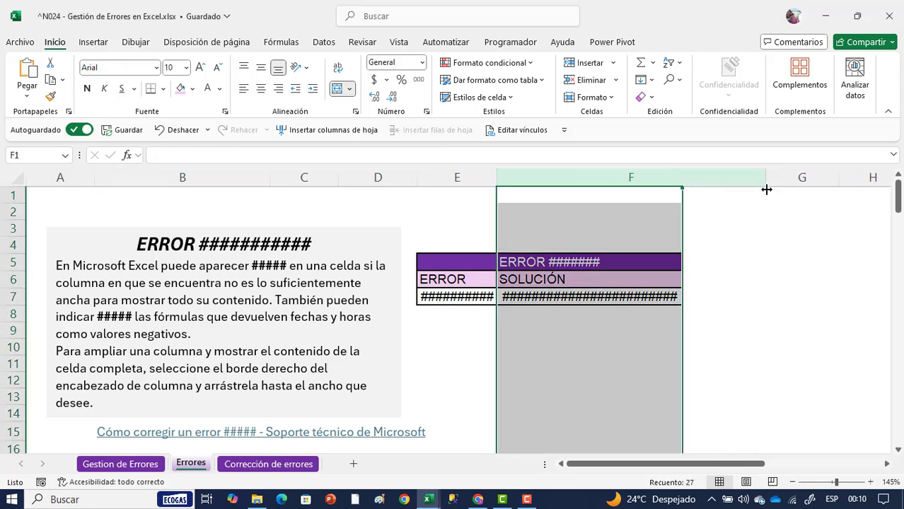
click(589, 297)
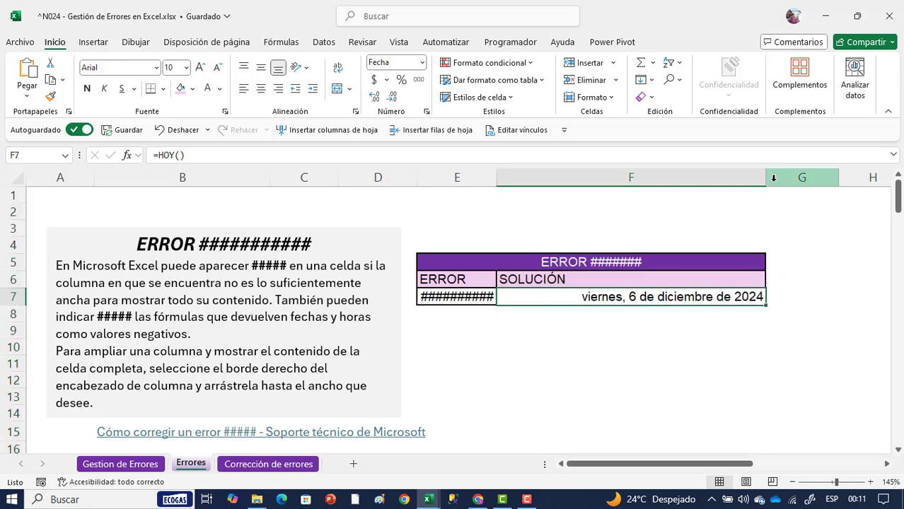
Examine the operands and division formulas in rows 22 to 24 of the ERROR #DIV/0! table
scroll(257, 345, down, 1)
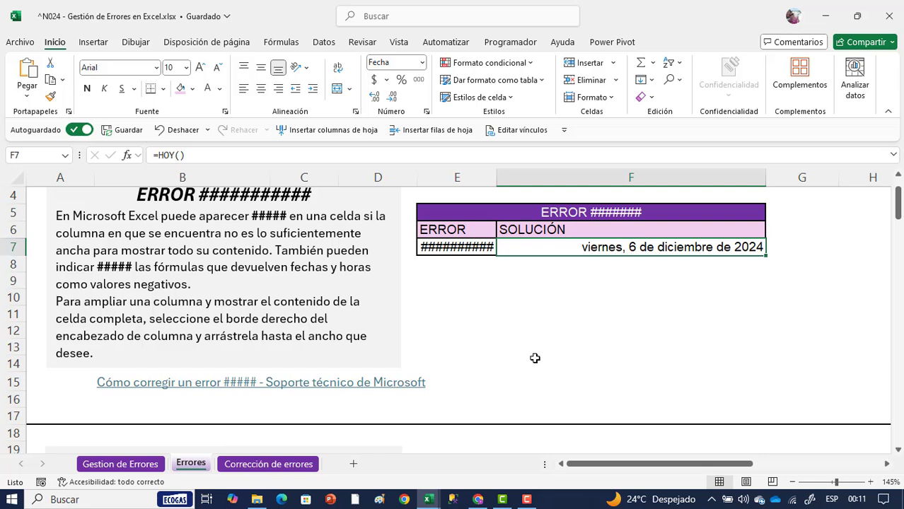
scroll(429, 344, down, 1)
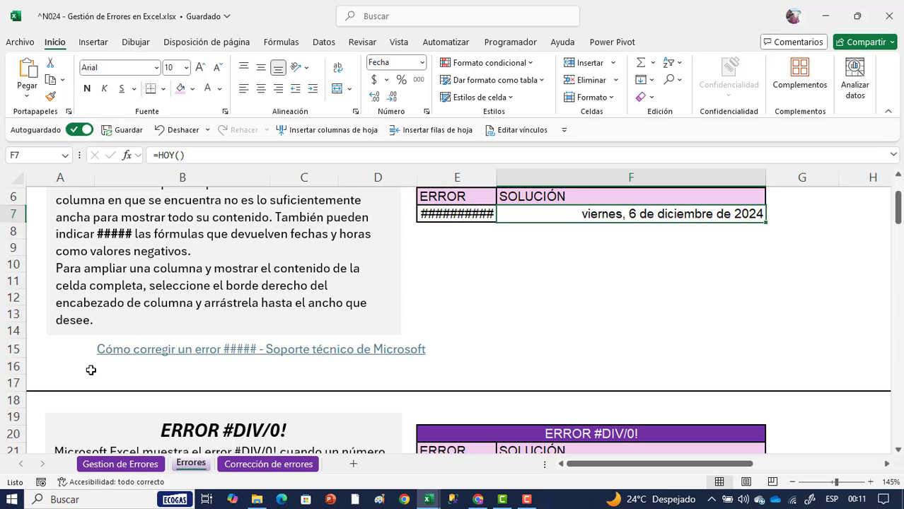
scroll(91, 370, down, 3)
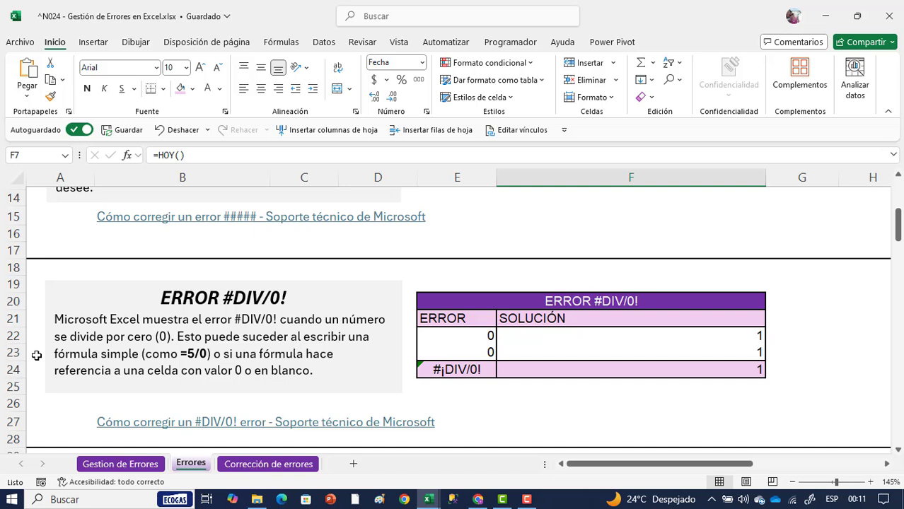
click(463, 338)
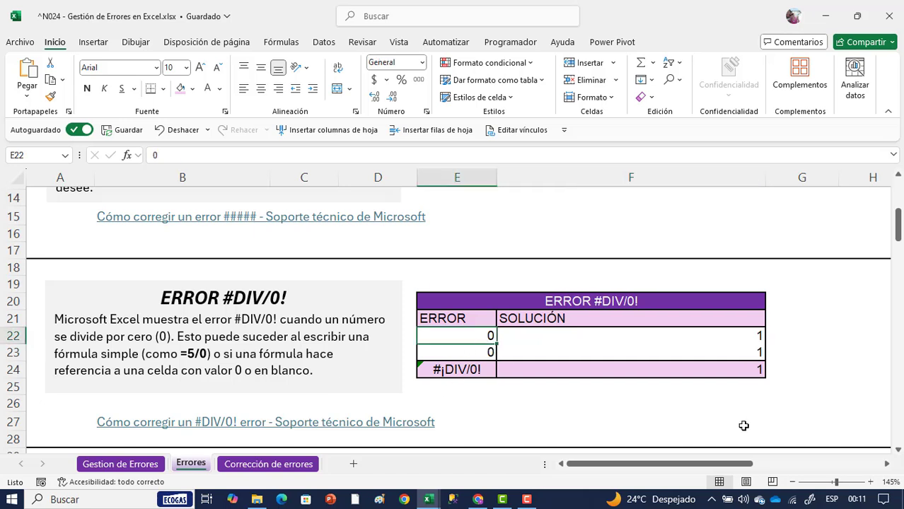
key(Down)
key(Down)
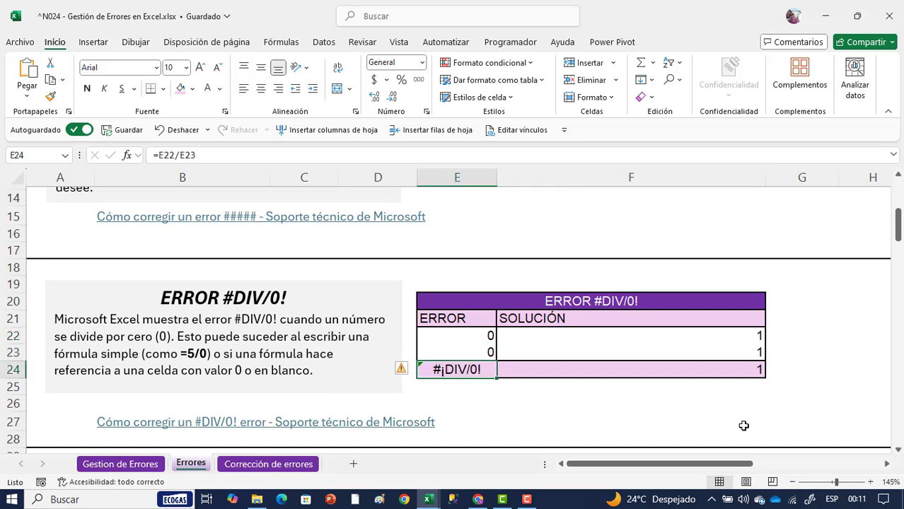
key(F2)
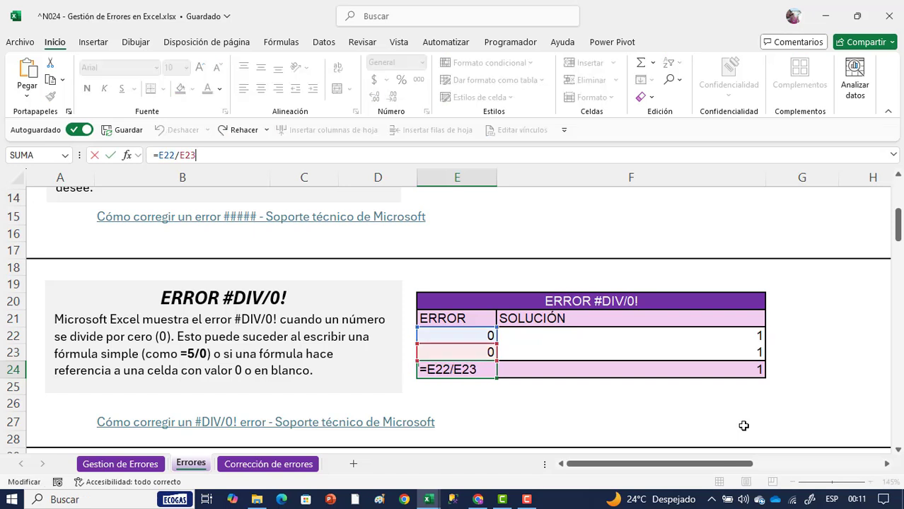
key(ctrl+Return)
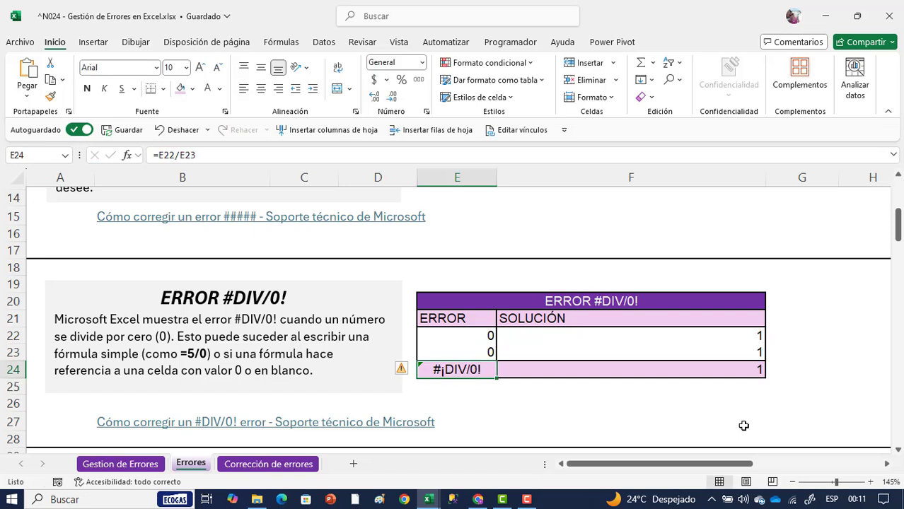
key(Right)
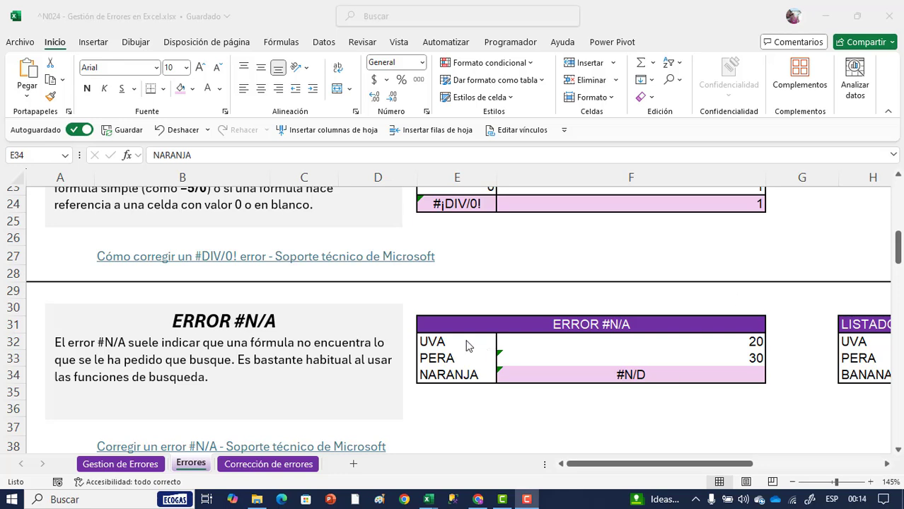
Inspect the BUSCARV formulas in the ERROR #N/A table and compare their lookup values with the LISTADO and PRECIO range
click(566, 342)
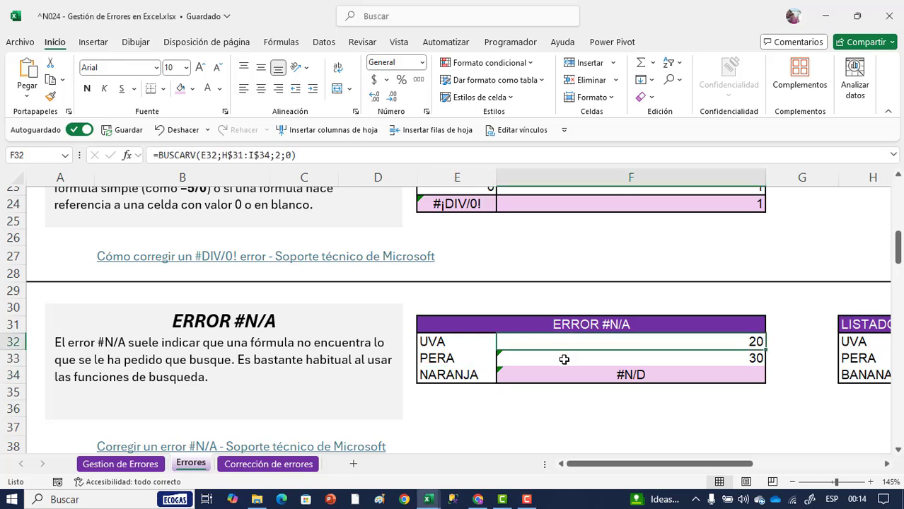
click(563, 358)
click(548, 370)
click(468, 344)
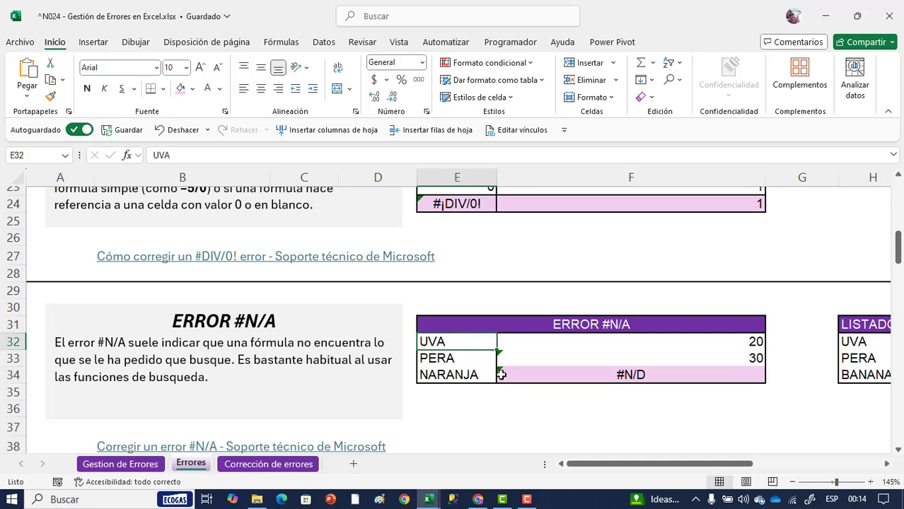
click(461, 375)
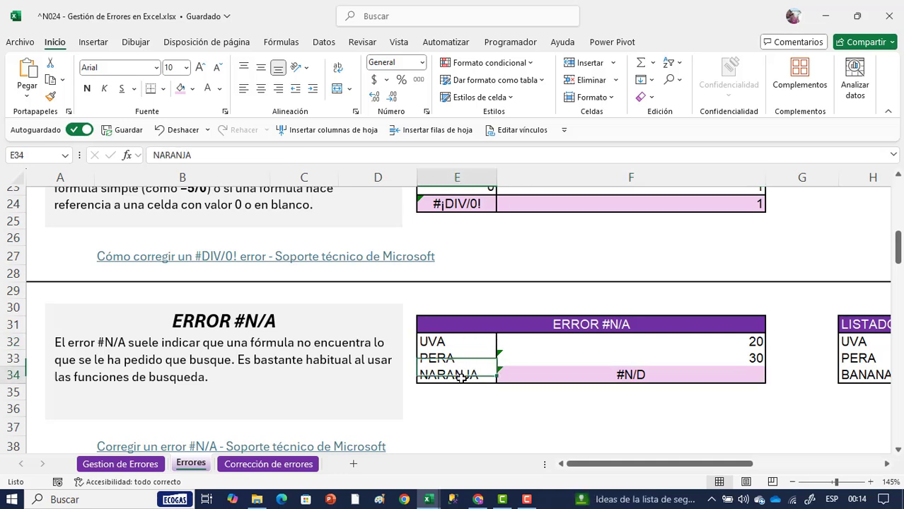
click(620, 375)
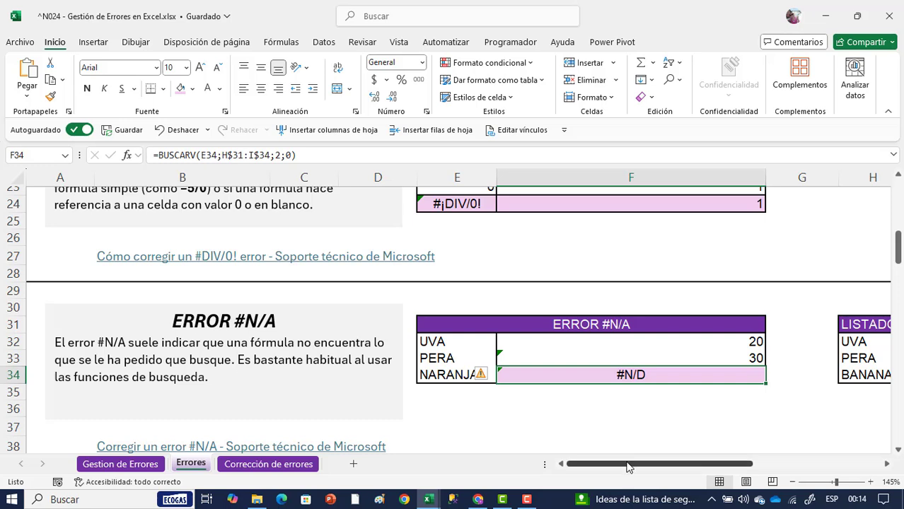
drag(628, 464, 683, 466)
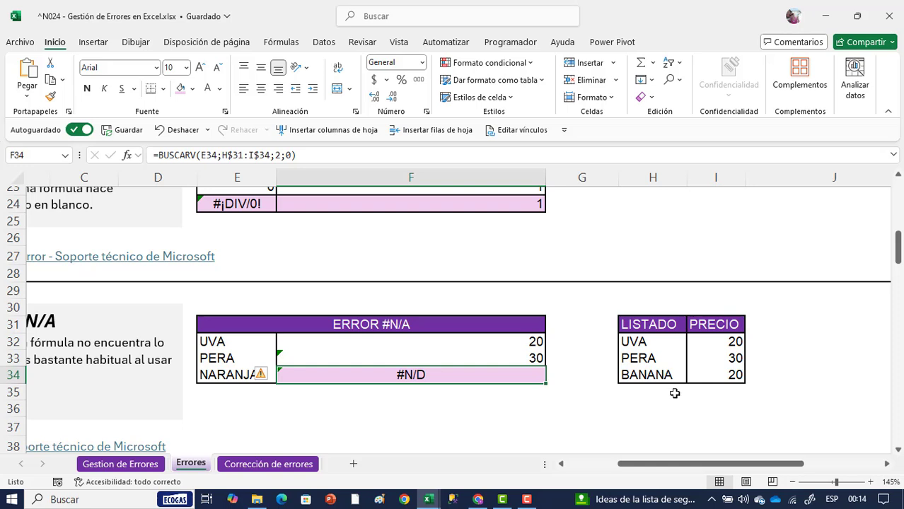
key(F2)
key(ctrl+Return)
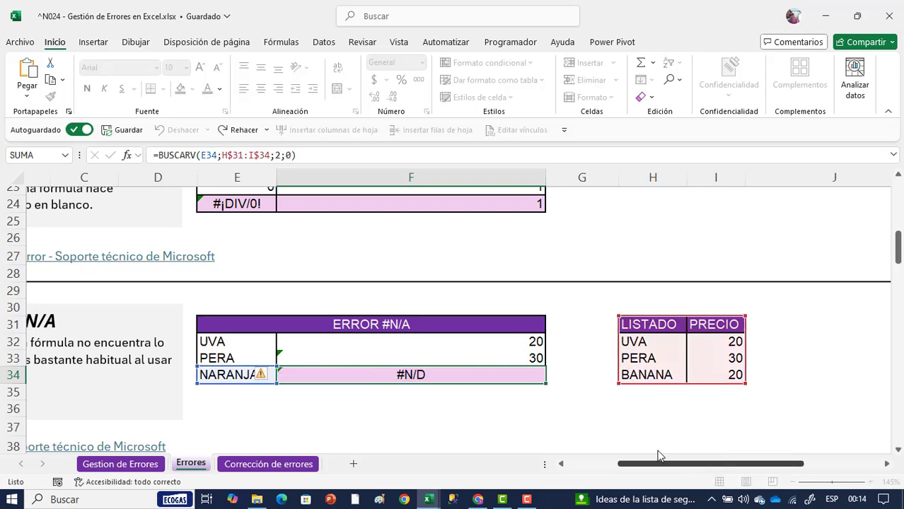
Compare the SUMA formulas in the error cell E61 and the solution cell F61 of the ERROR #NULL table
drag(657, 465, 585, 465)
scroll(527, 415, down, 4)
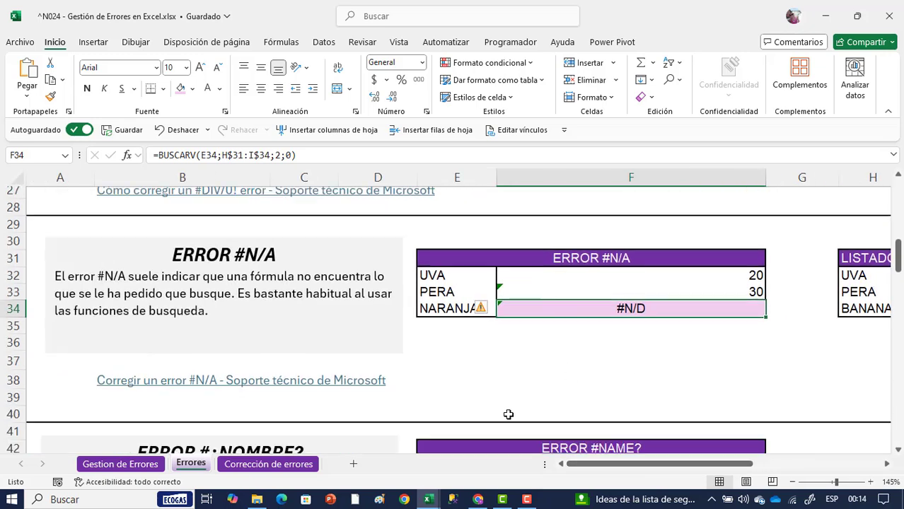
scroll(372, 403, down, 1)
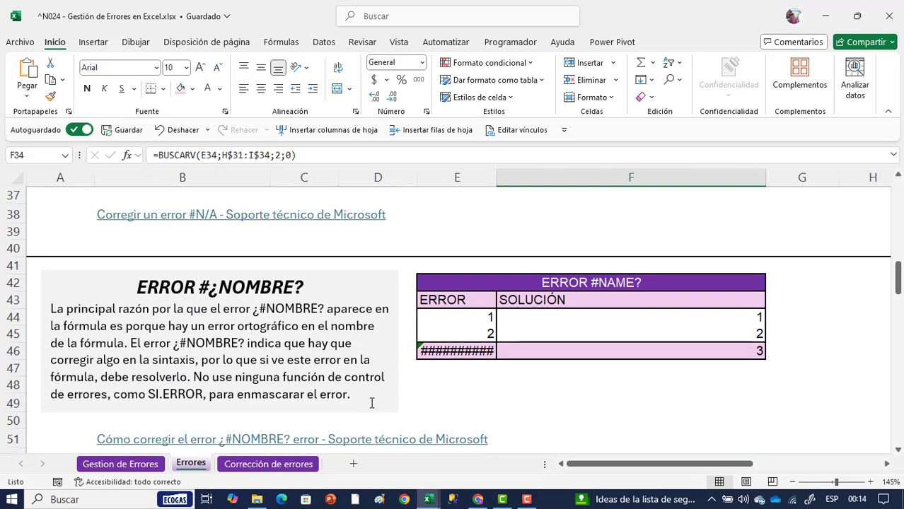
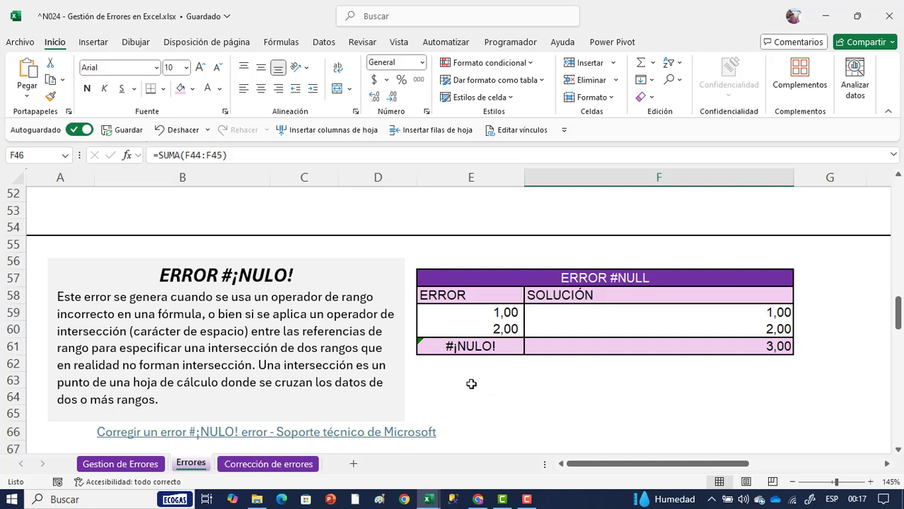
click(498, 346)
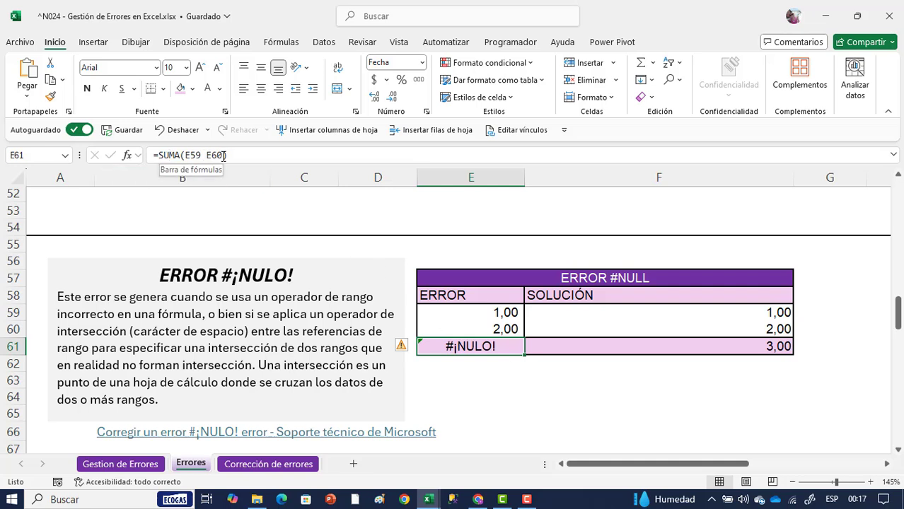
click(200, 156)
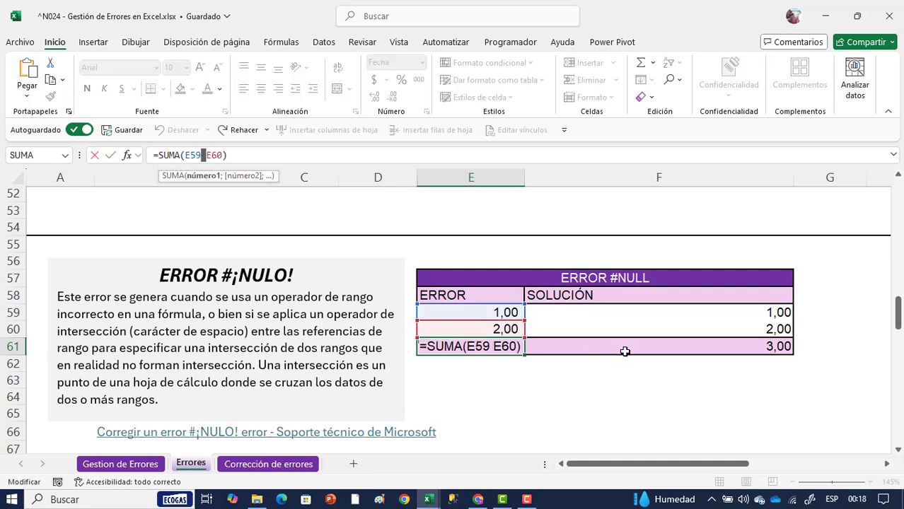
key(ctrl+Return)
click(625, 347)
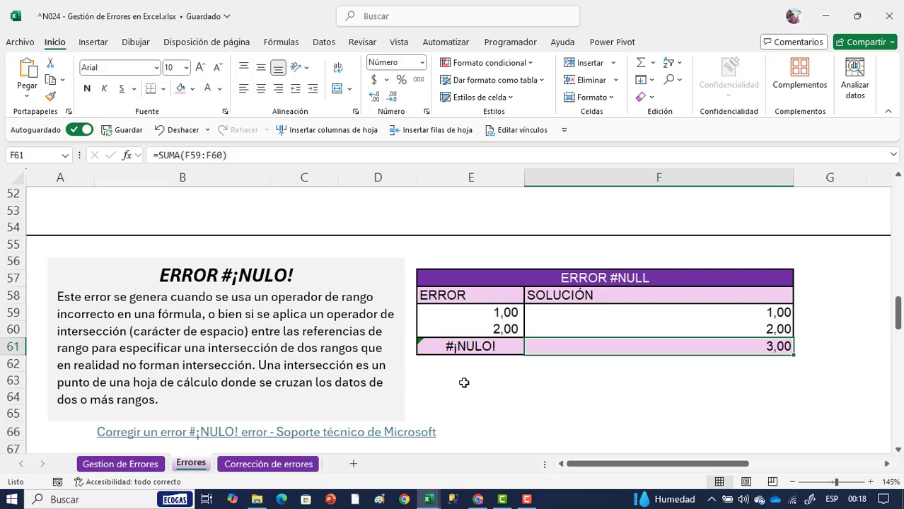
Compare the date argument order of the SIFECHA formulas in cells E74 and F74 of the ERROR #NUM table
scroll(446, 368, down, 1)
scroll(460, 375, down, 4)
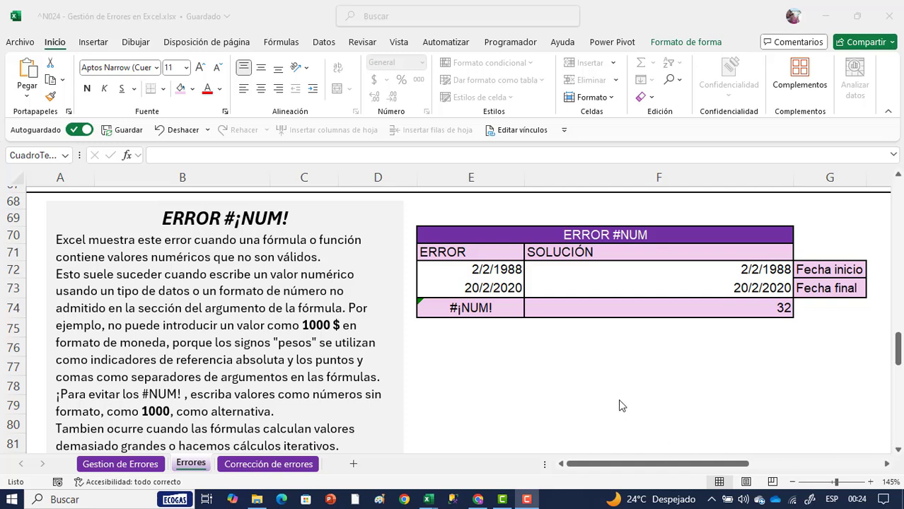
click(470, 304)
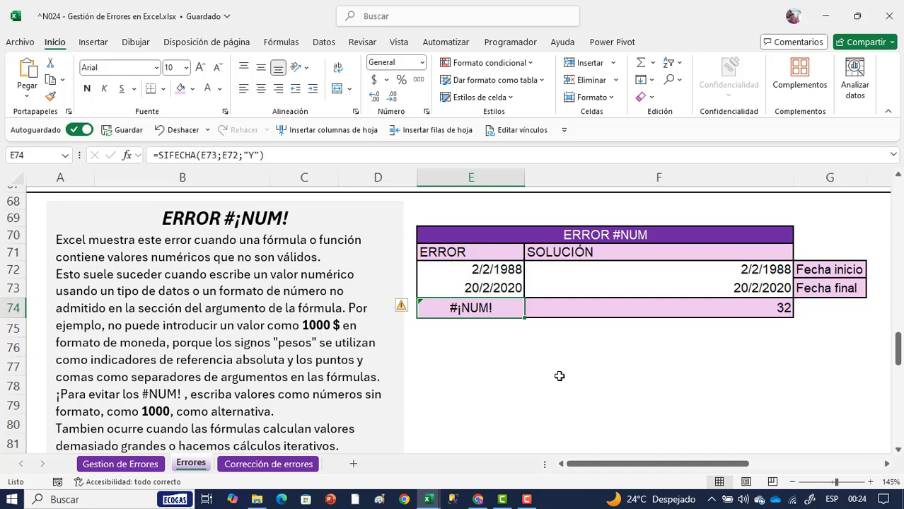
click(207, 155)
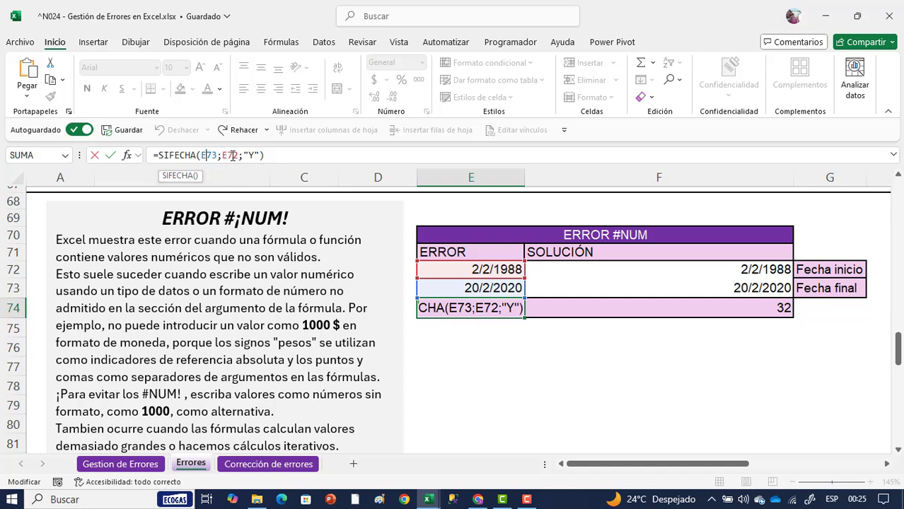
click(456, 344)
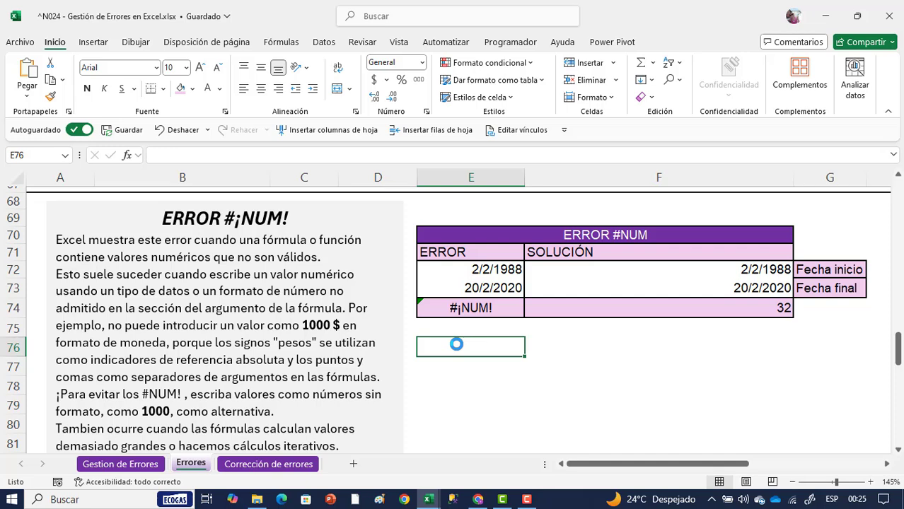
click(588, 314)
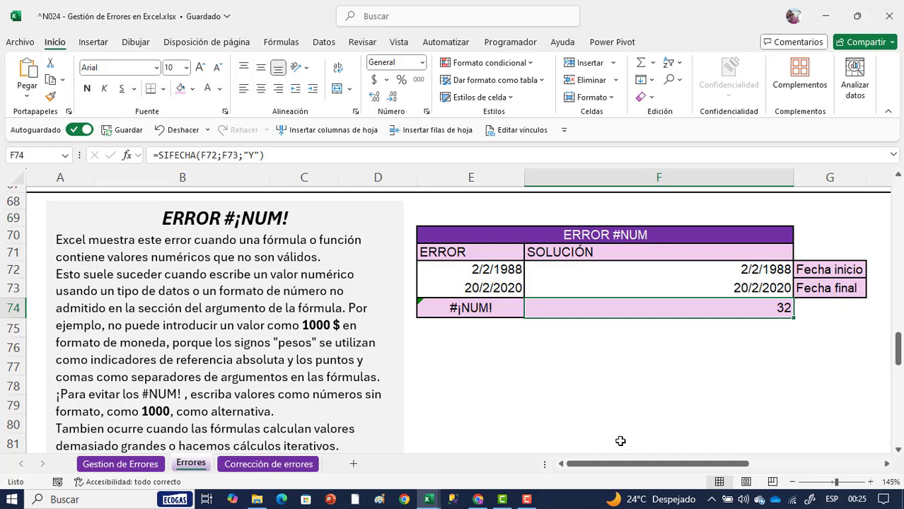
click(212, 155)
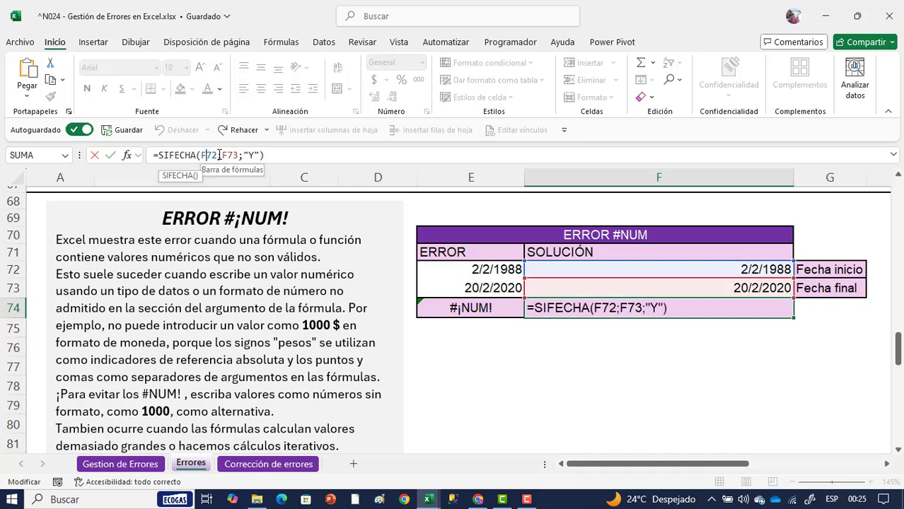
click(227, 154)
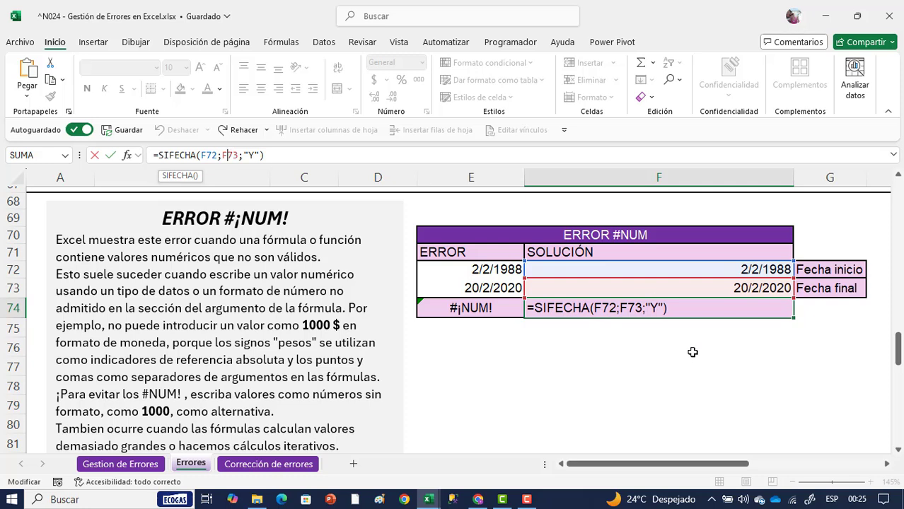
click(648, 365)
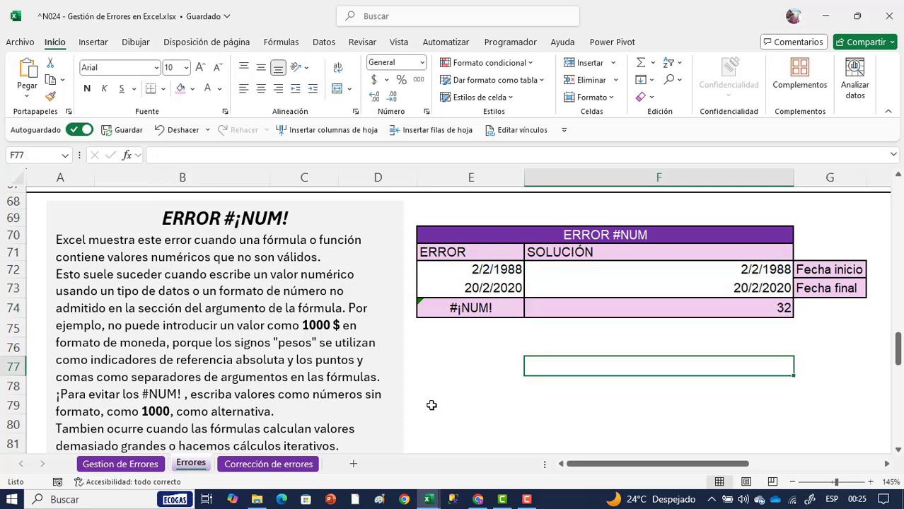
Compare the cell references in the formulas of E90 and F90 in the ERROR #REF table
scroll(431, 405, down, 5)
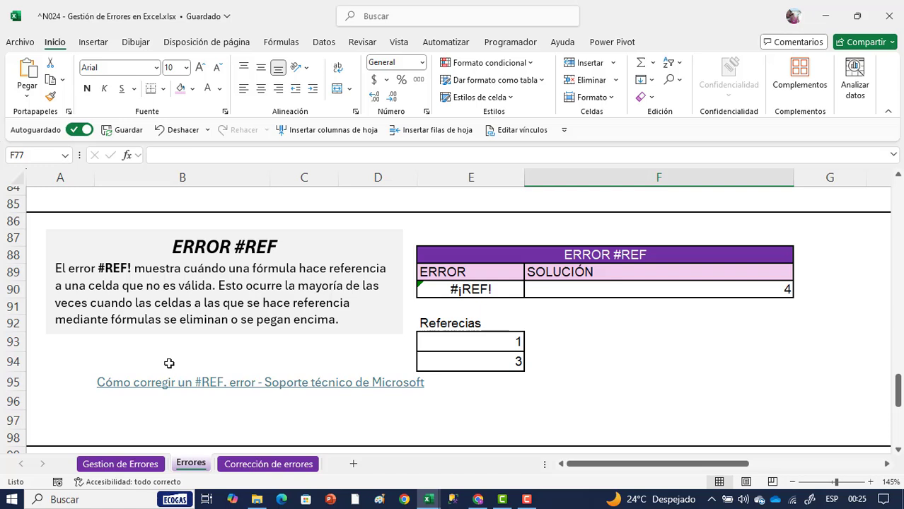
click(470, 289)
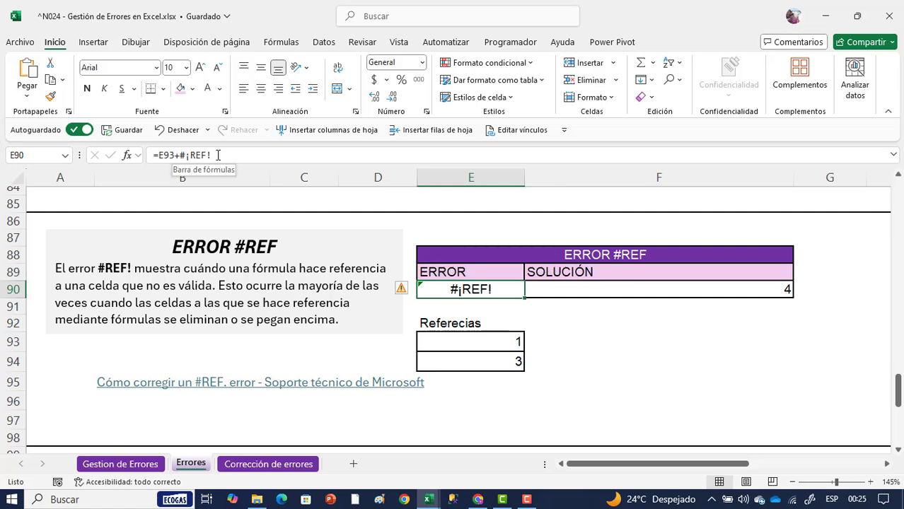
click(559, 288)
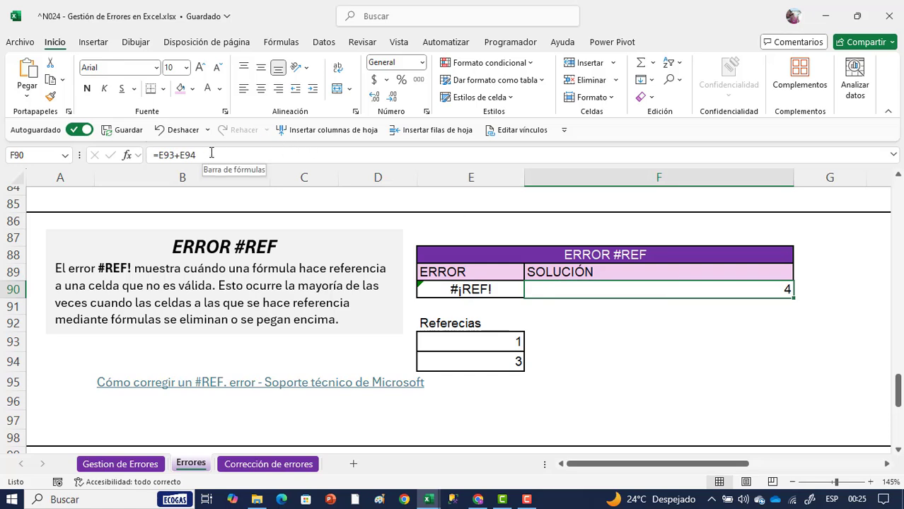
Compare the addition formulas in E105 and F105 of the ERROR #VALUE! table, checking the type of values they reference
scroll(552, 386, down, 2)
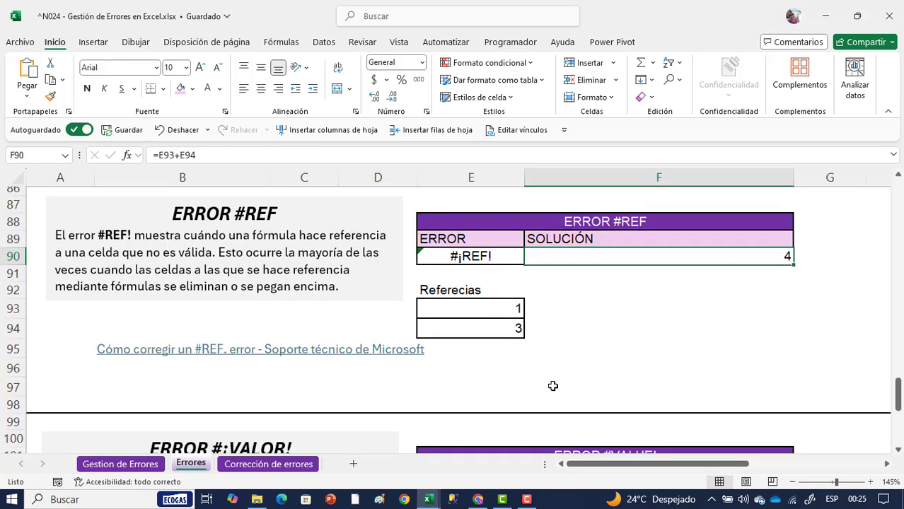
scroll(552, 386, down, 3)
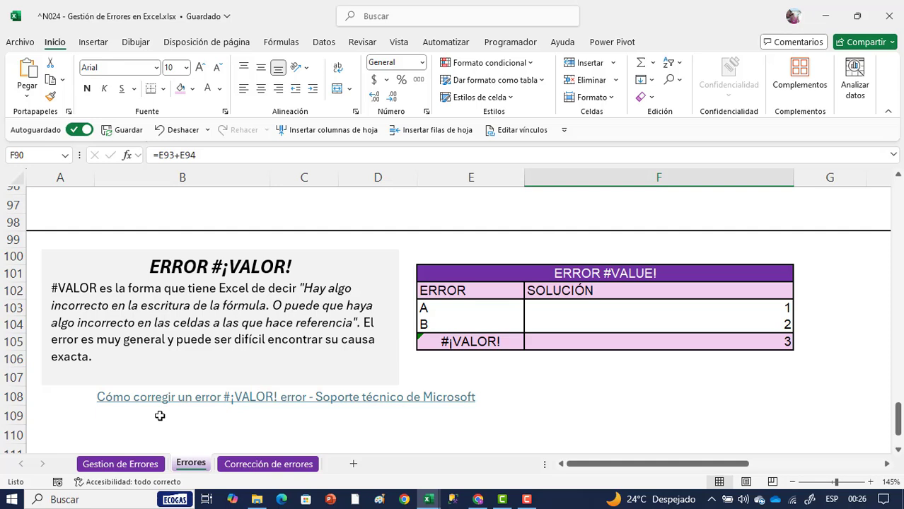
click(491, 343)
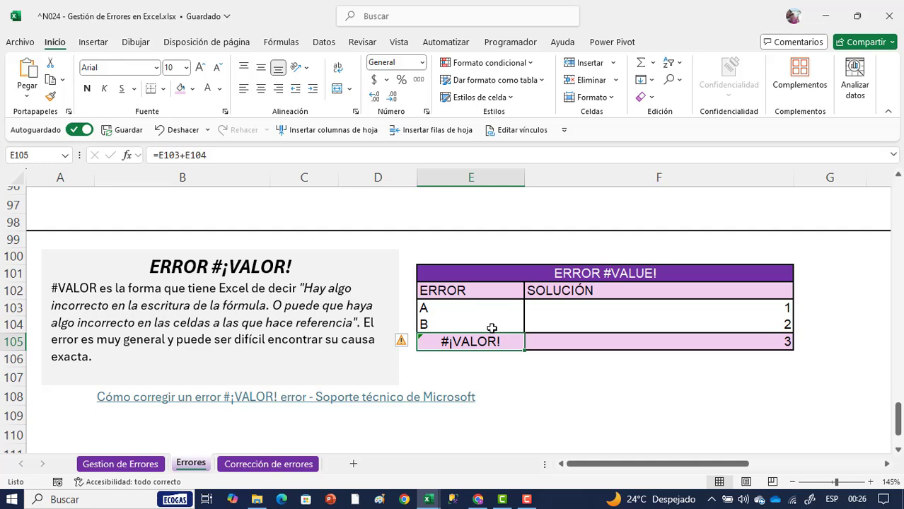
click(591, 343)
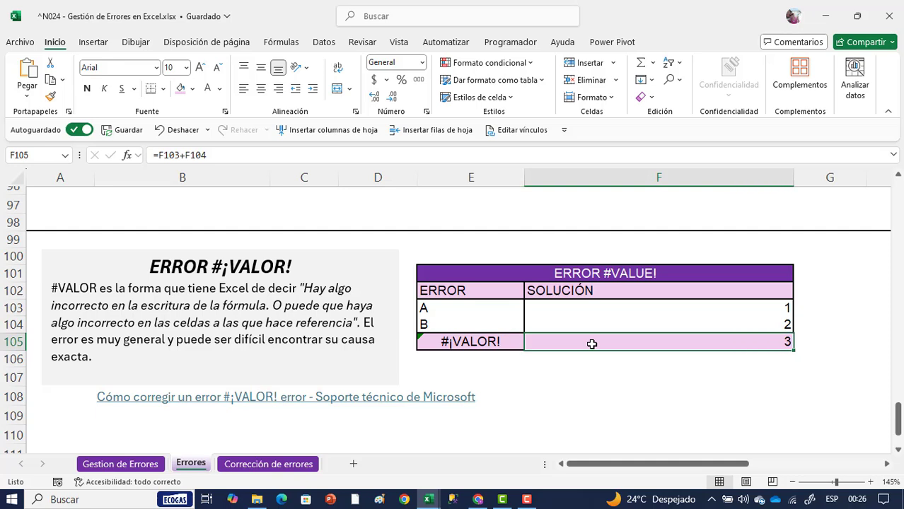
click(669, 324)
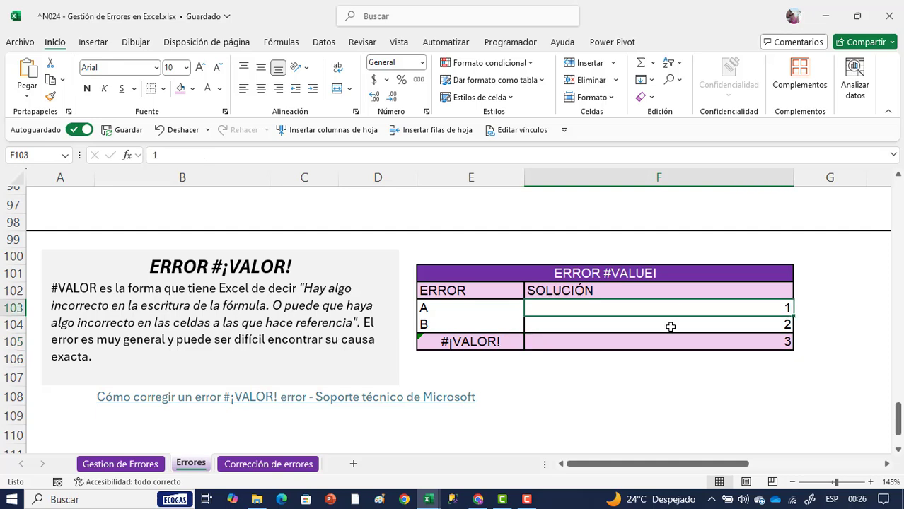
click(654, 342)
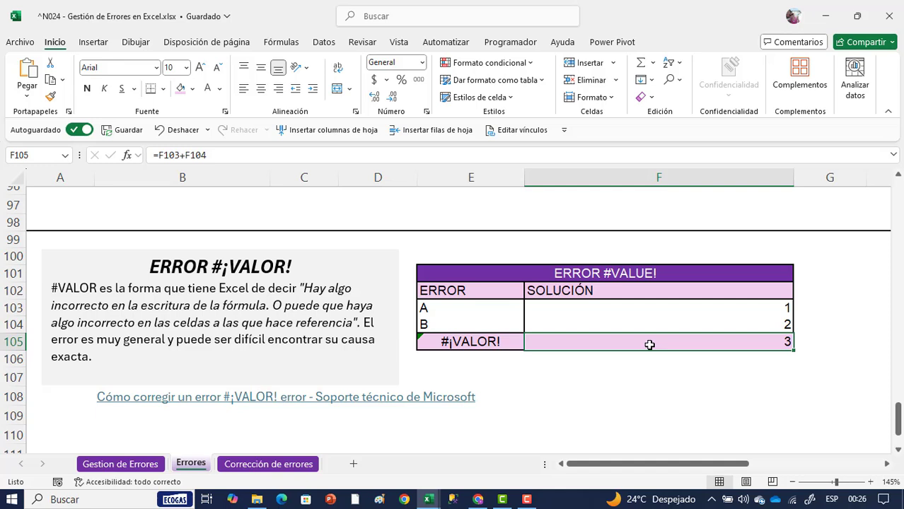
scroll(581, 414, down, 1)
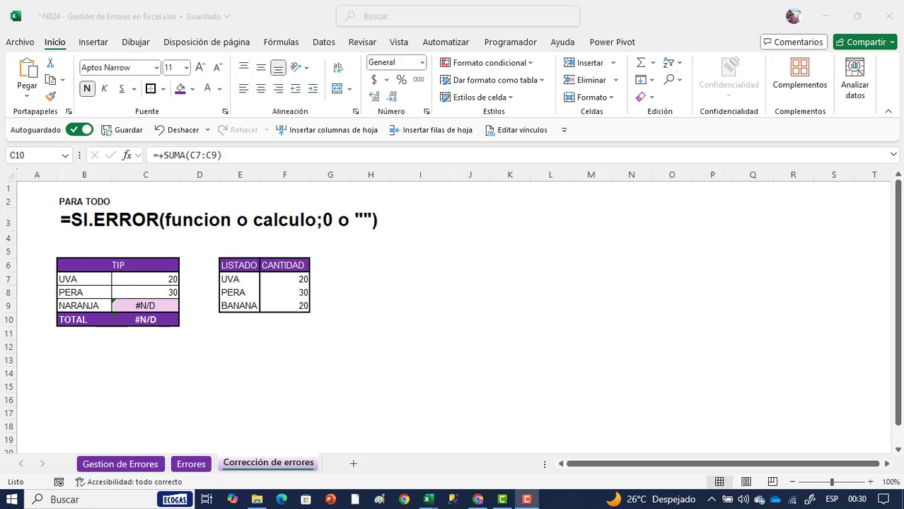
Wrap the NARANJA lookup formula in C9 of the Corrección de errores sheet in SI.ERROR with 0 as the error value
click(163, 305)
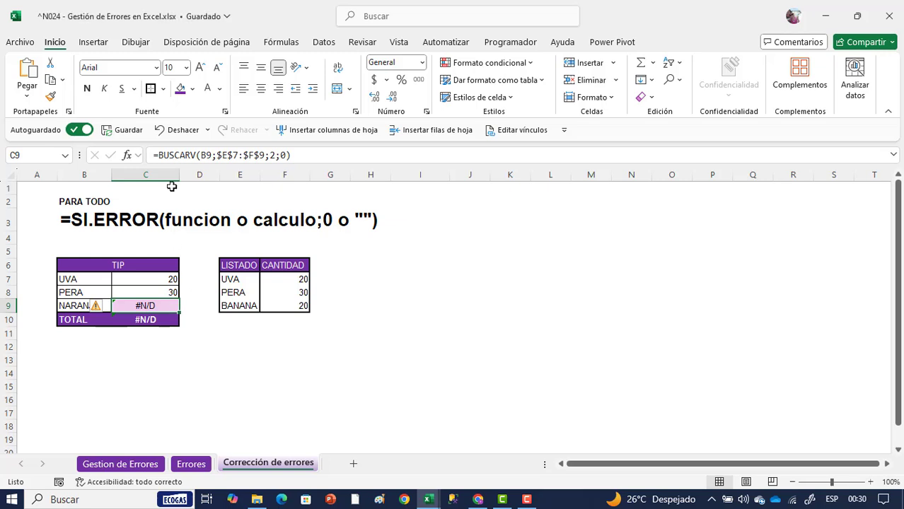
click(157, 155)
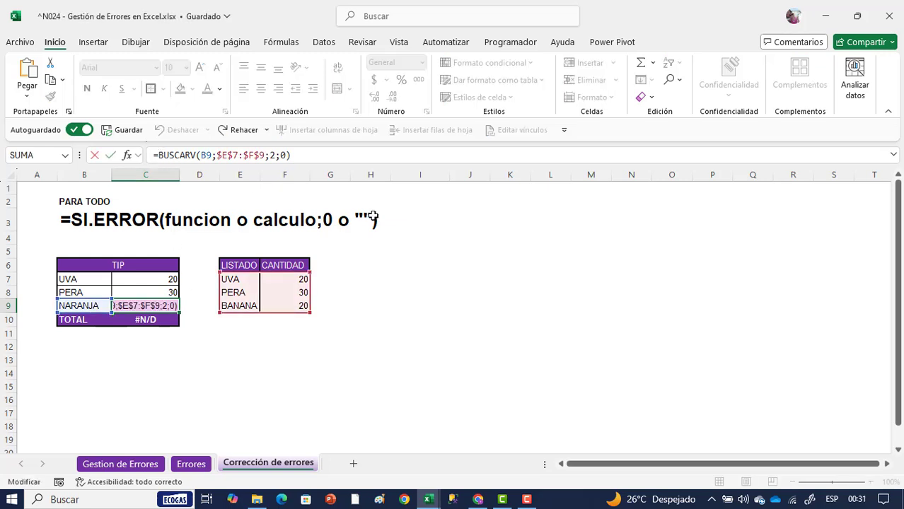
text(()
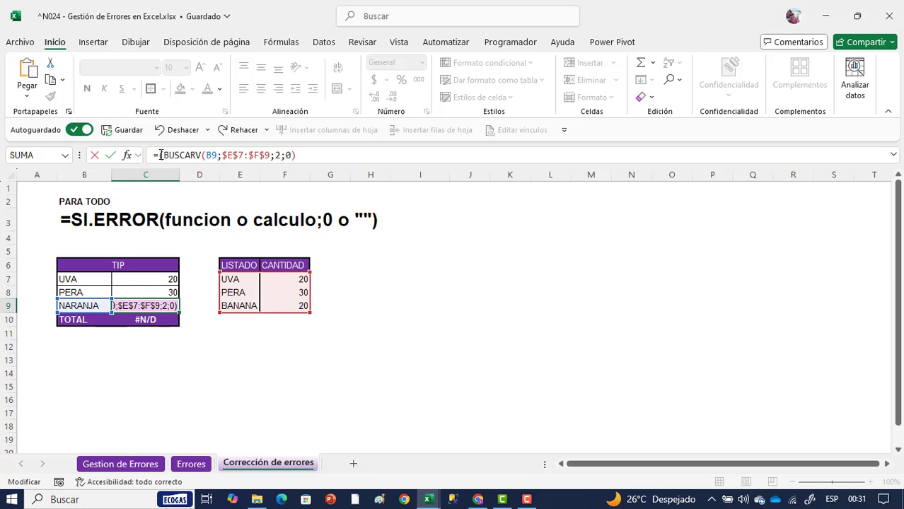
text(si.e)
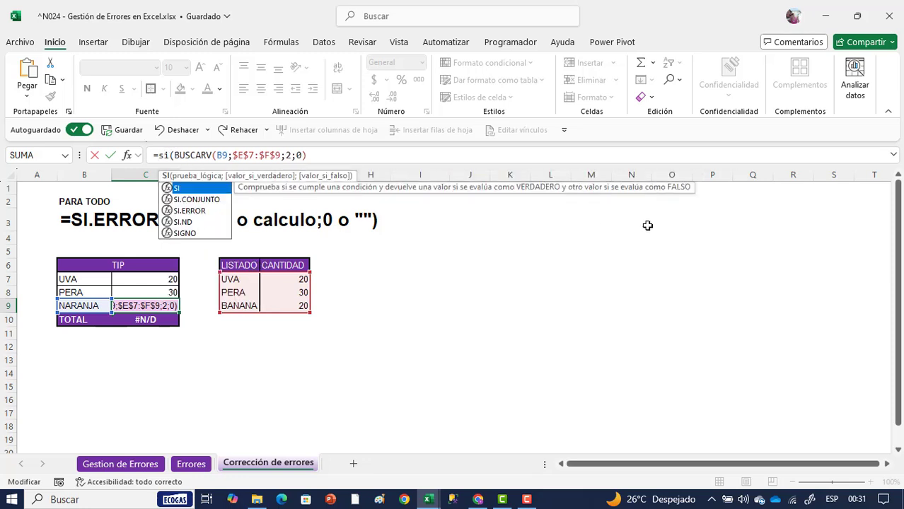
text(rro)
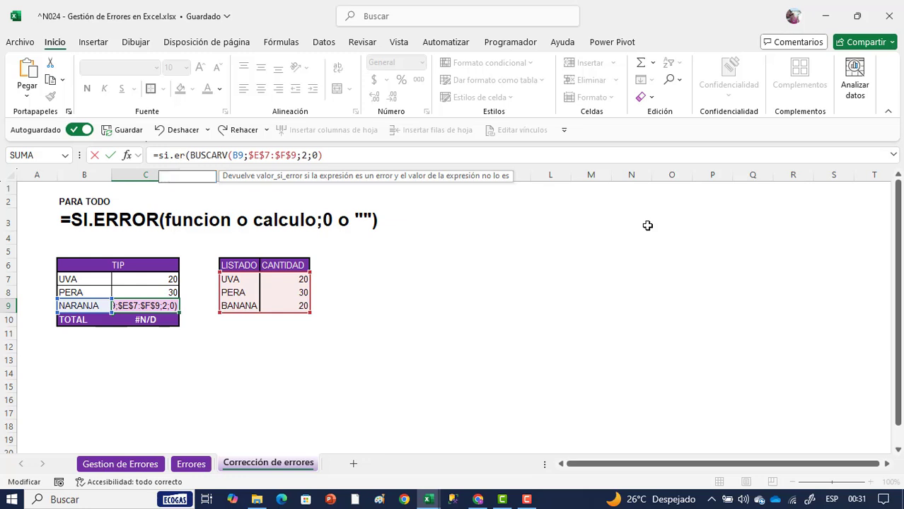
text(r)
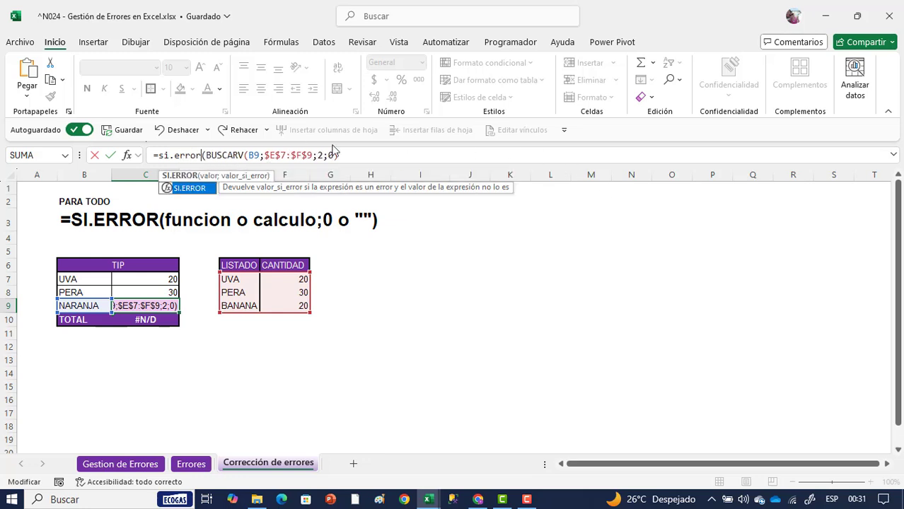
click(351, 155)
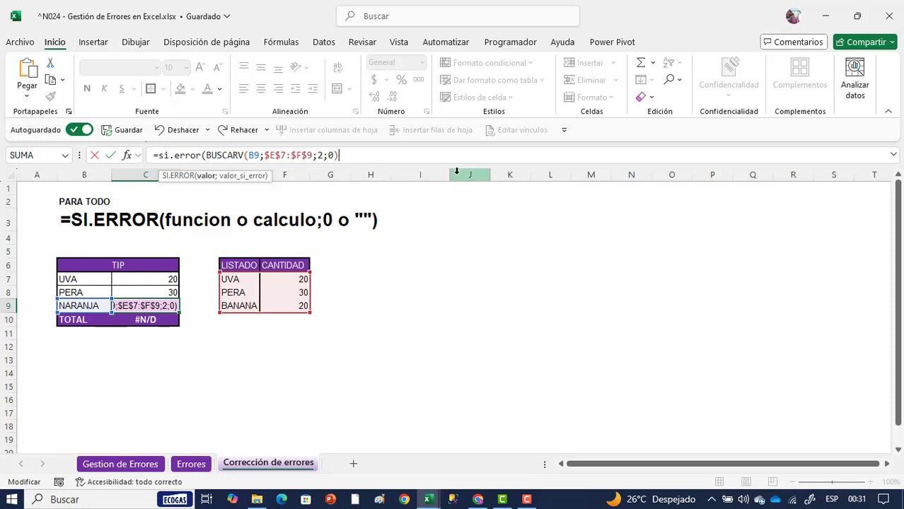
text(;)
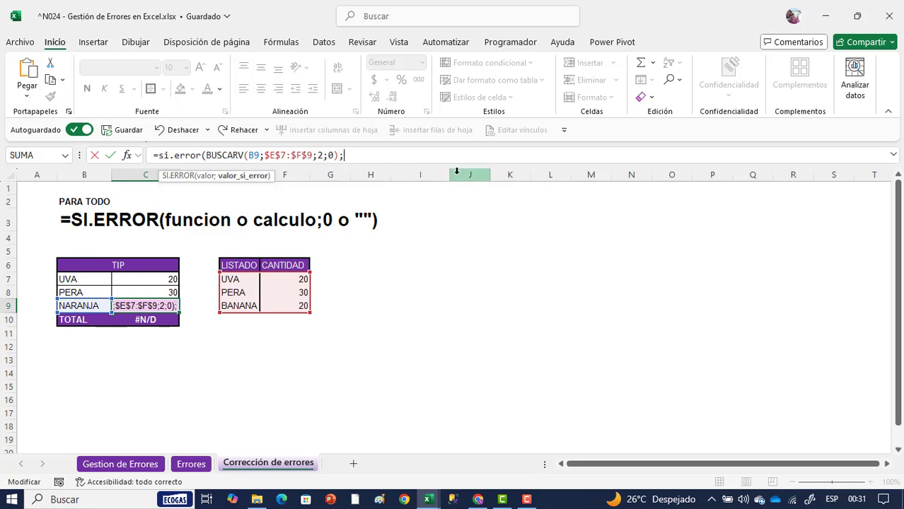
text(0)
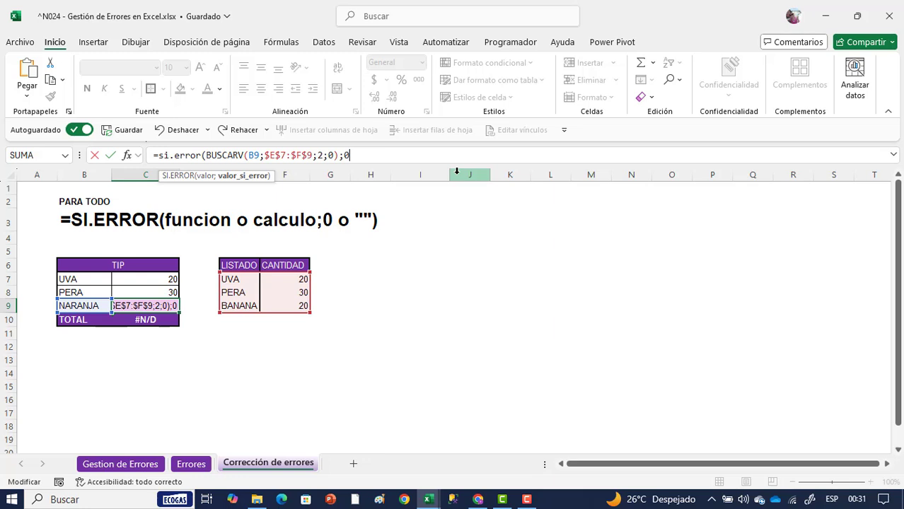
text())
key(Return)
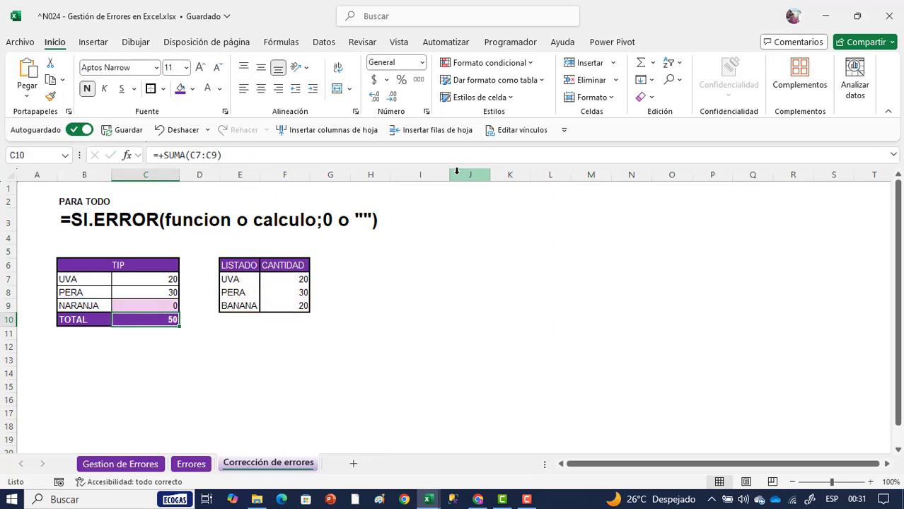
Replace the error value in C9's SI.ERROR formula with an empty string ("")
click(152, 306)
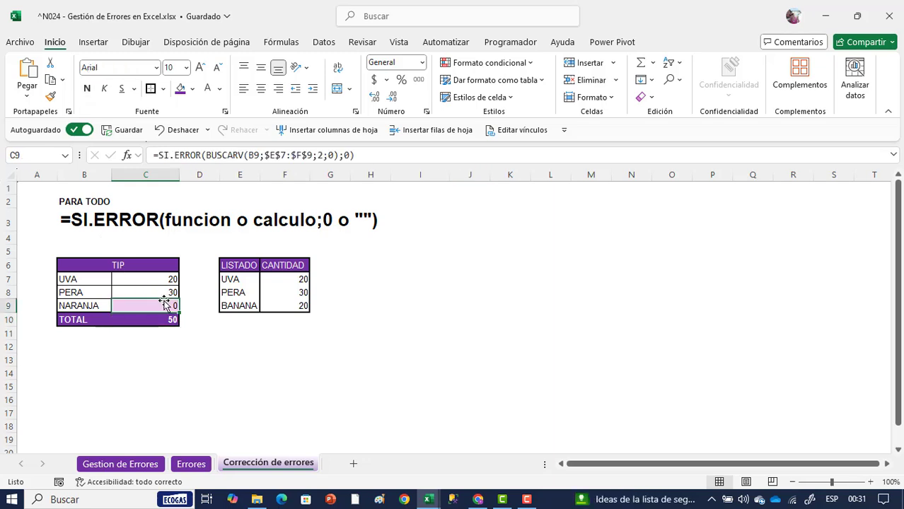
double_click(346, 155)
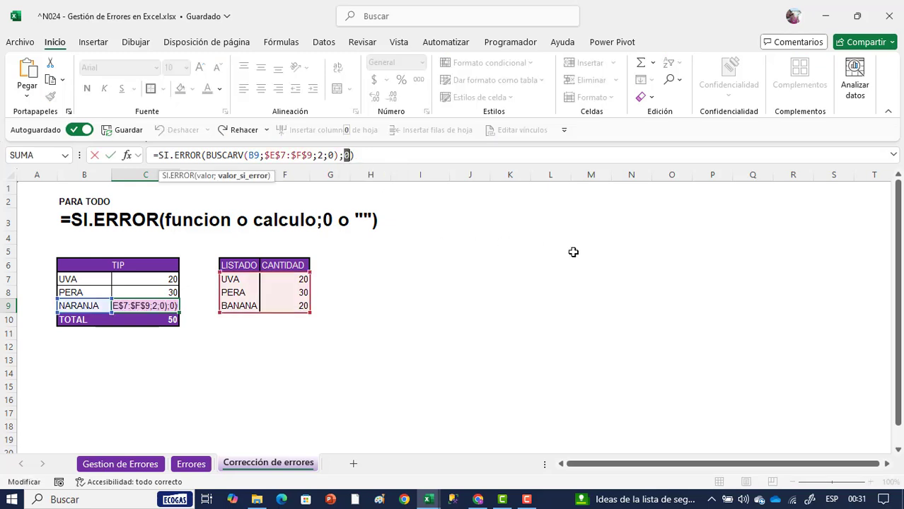
text("")
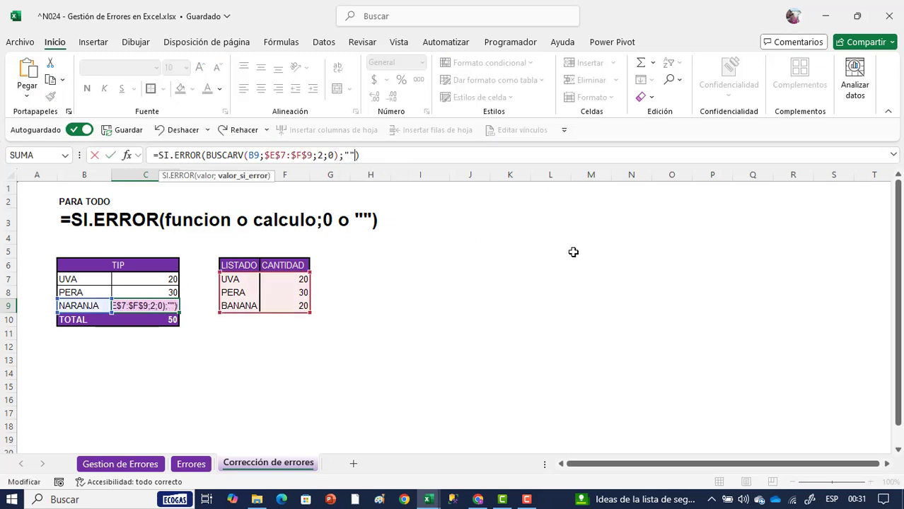
key(Return)
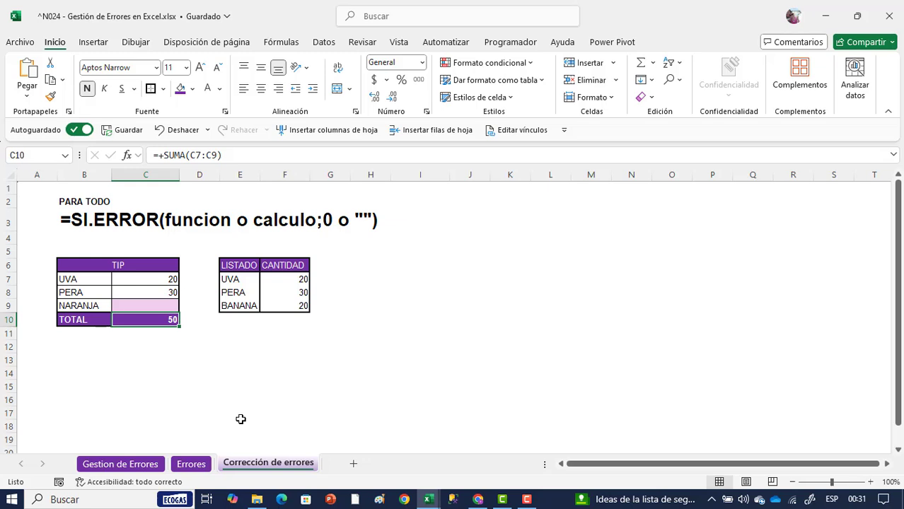
Undo both SI.ERROR edits in C9 and review the original BUSCARV formula alongside the SUMA total in C10
key(ctrl+z)
key(ctrl+z)
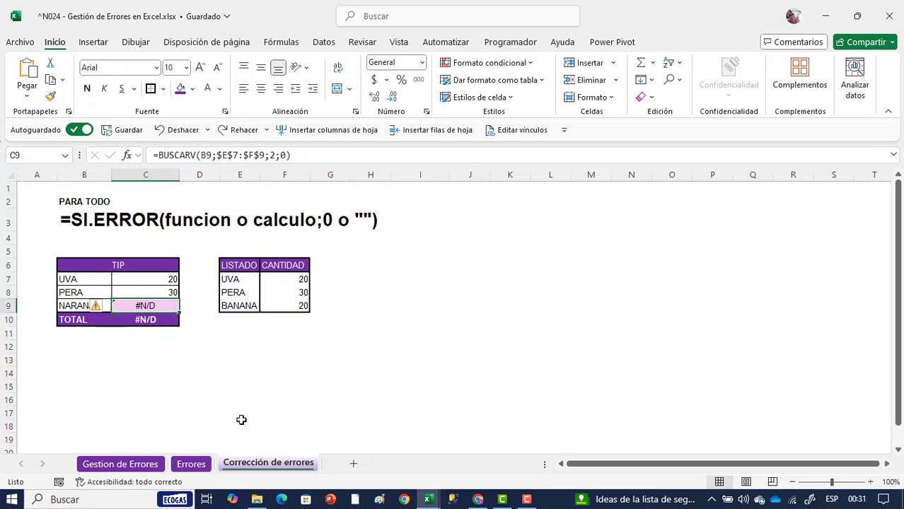
click(148, 325)
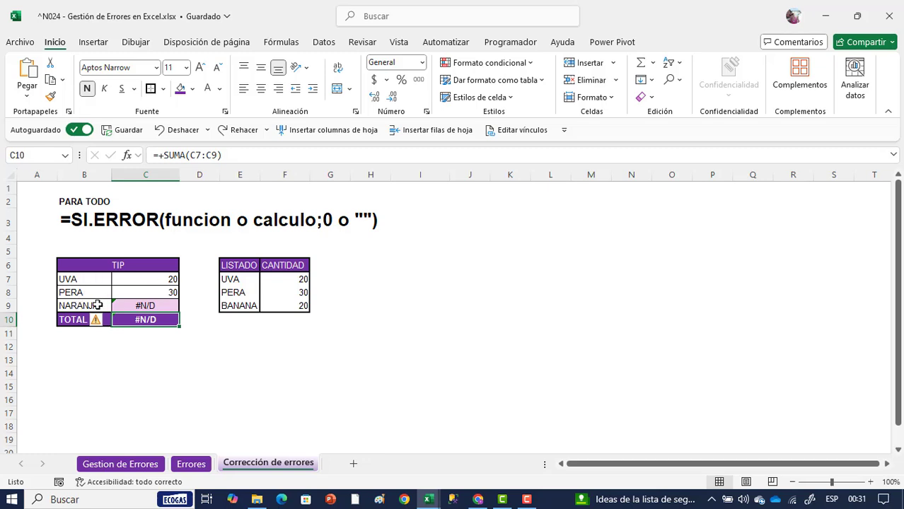
click(150, 304)
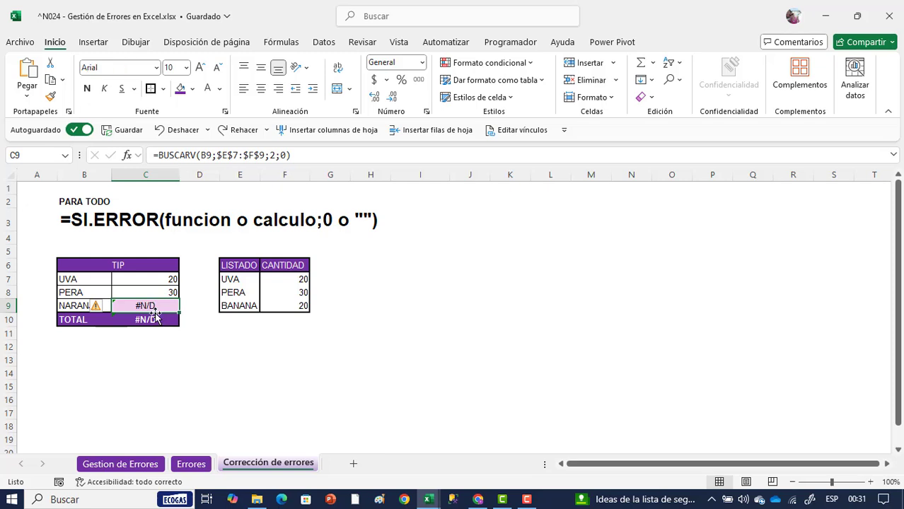
click(160, 319)
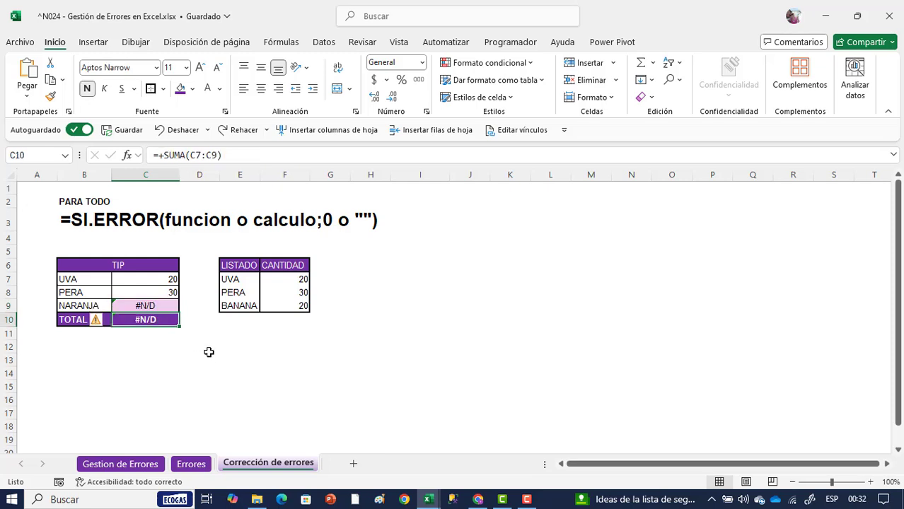
Redo both SI.ERROR edits in C9, ending with the empty-string version, and check the total in C10
click(238, 137)
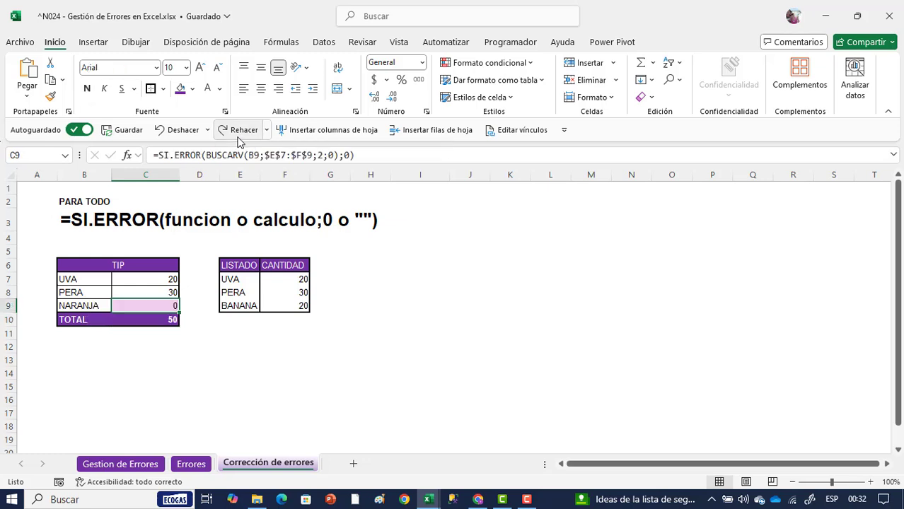
click(238, 138)
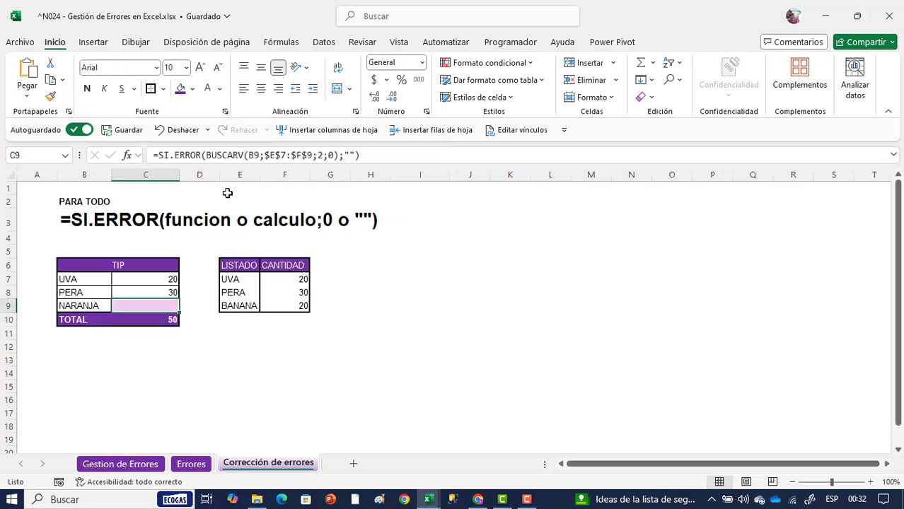
click(158, 324)
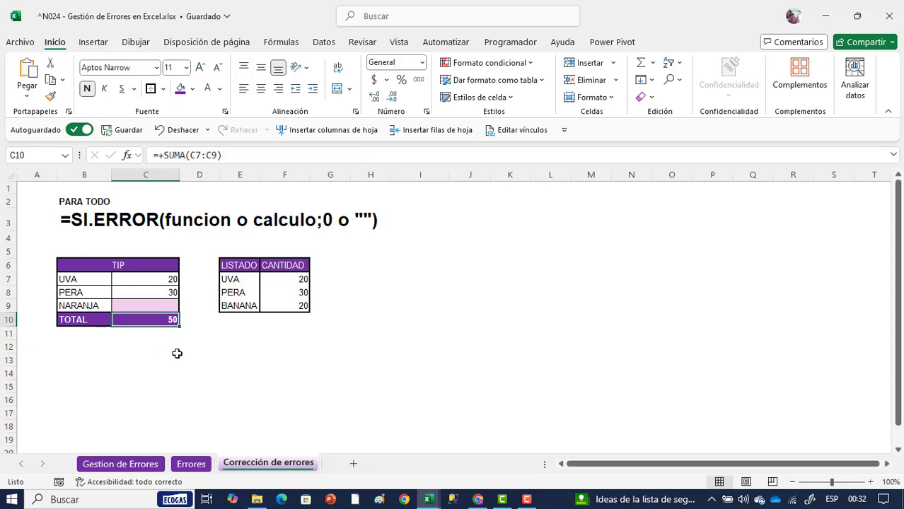